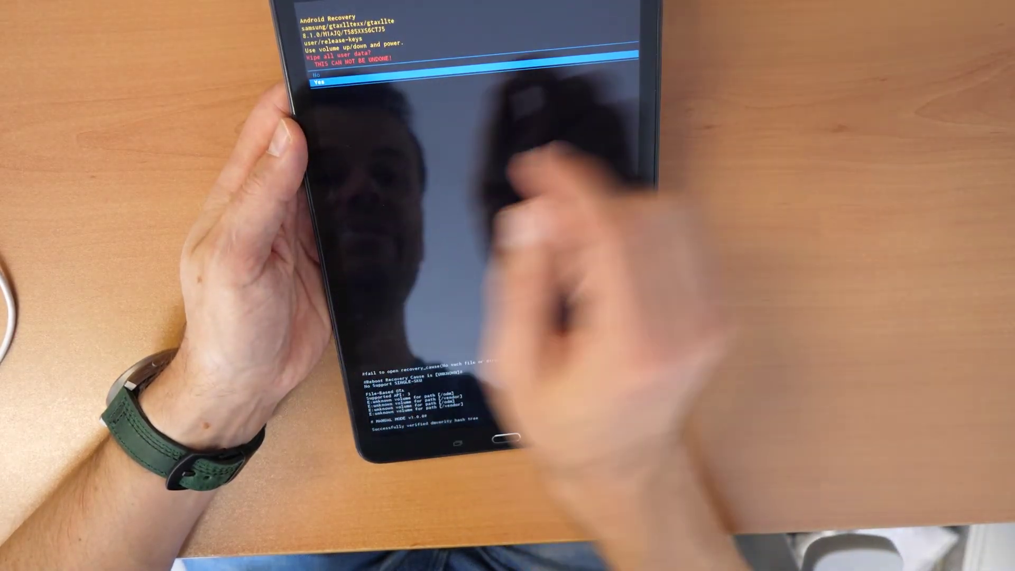
- Select Yes and confirm wiping all user data in the factory-reset prompt
{"action": "key", "text": "Down"}
{"action": "key", "text": "Return"}
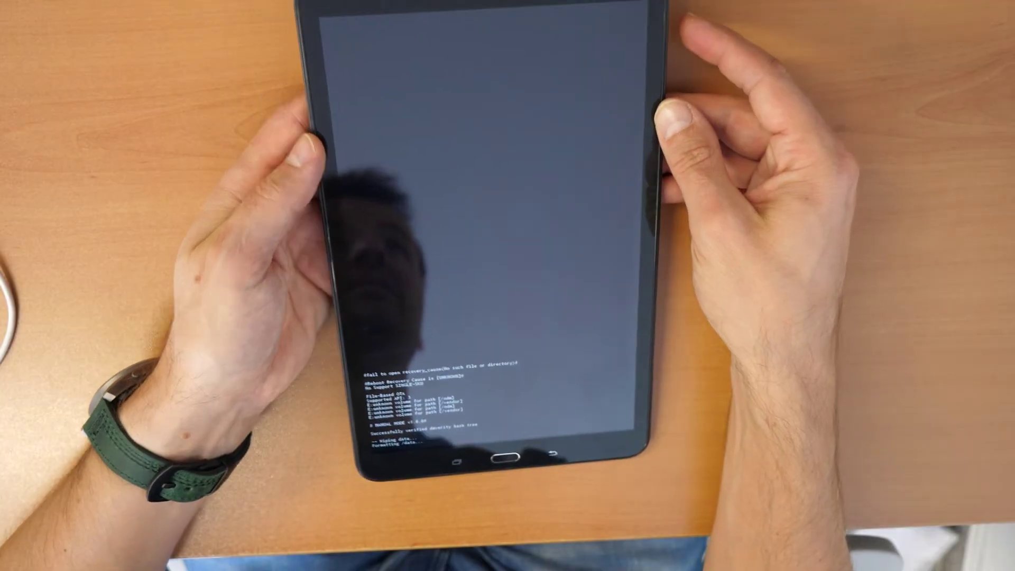